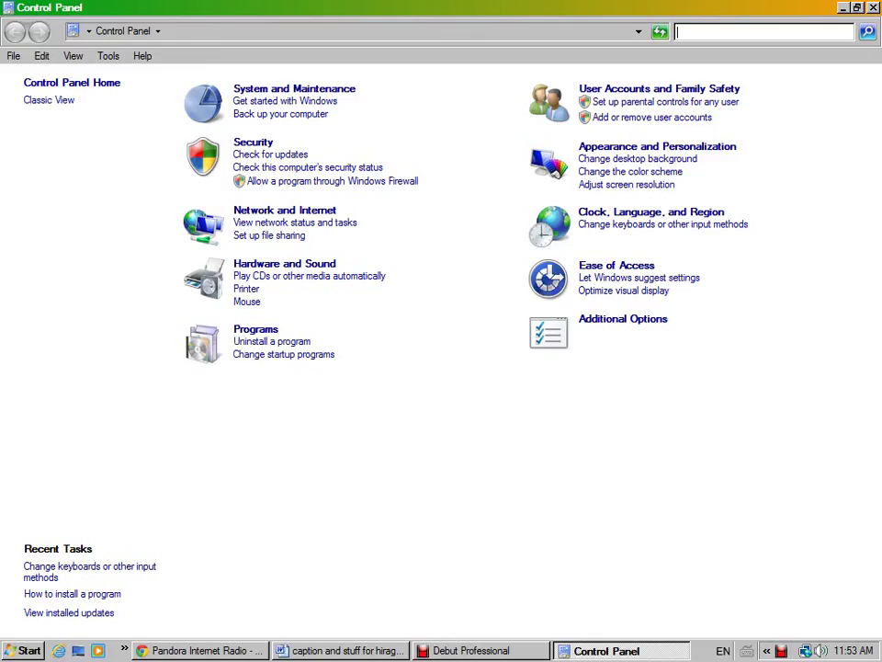
Try to switch the input language from English to Japanese (Japan).
left_click(723, 651)
key("Down")
key("Down")
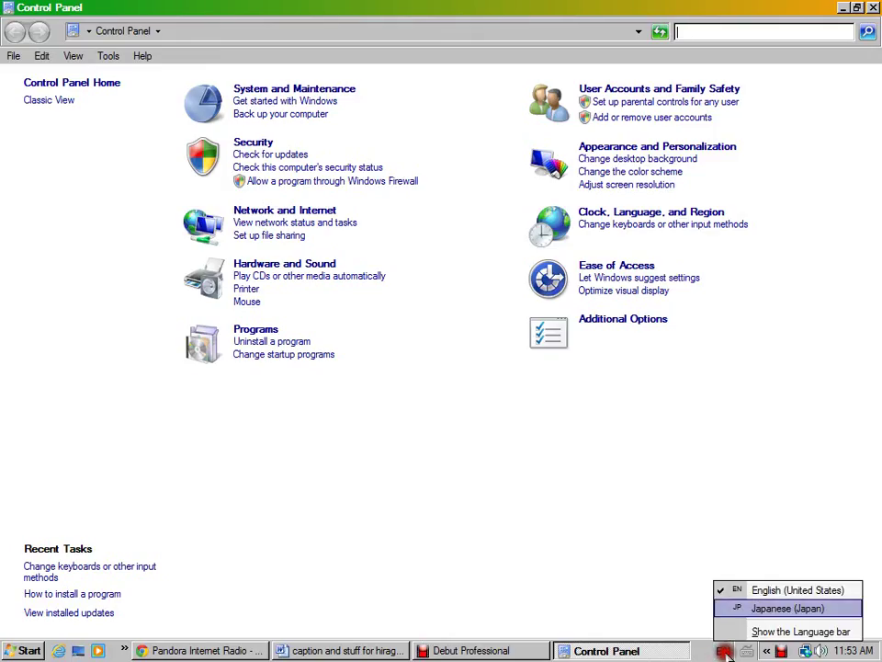
left_click(746, 609)
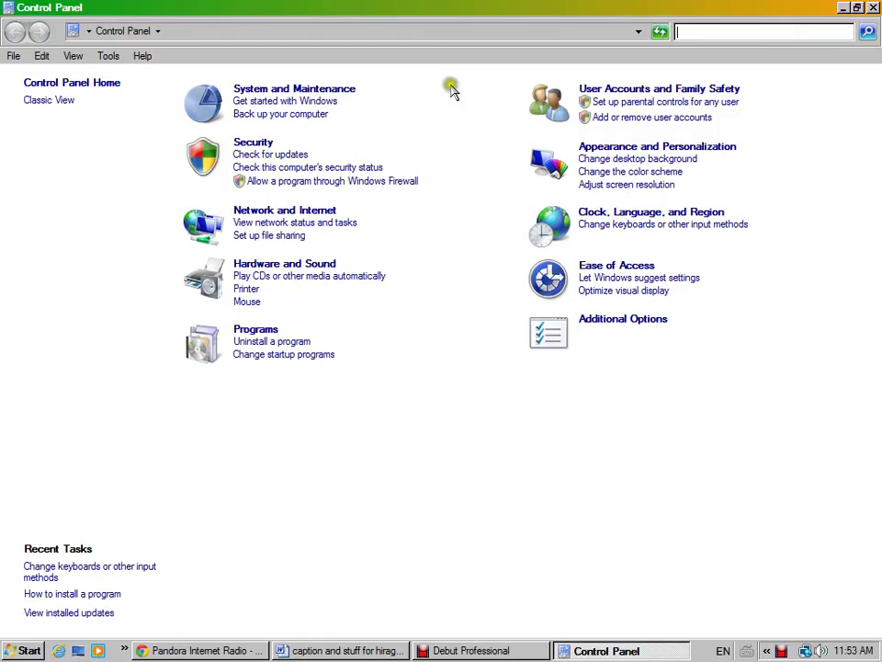
Open the settings for changing keyboards and input languages, and check the default input language options and installed services.
left_click(637, 226)
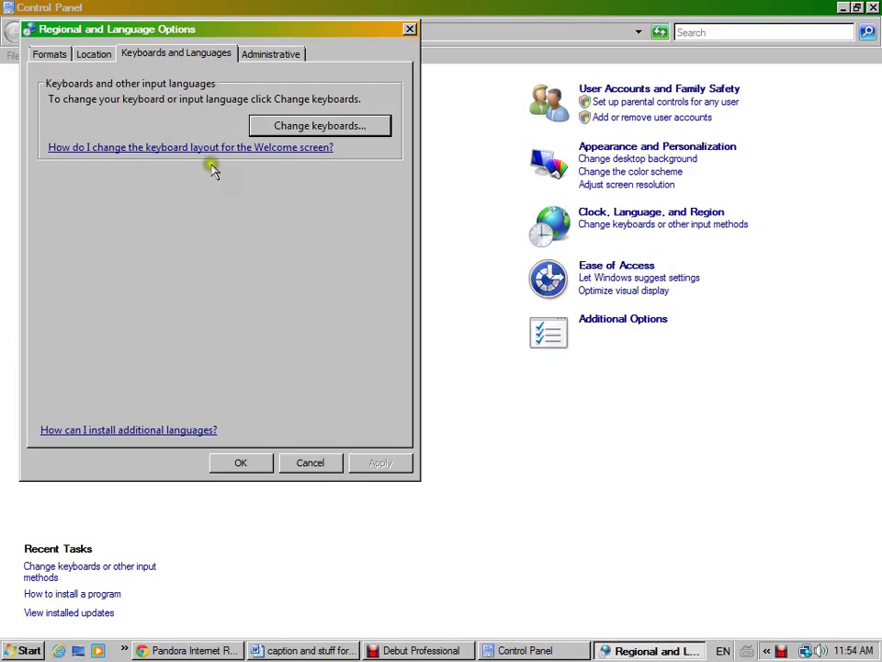
left_click(292, 128)
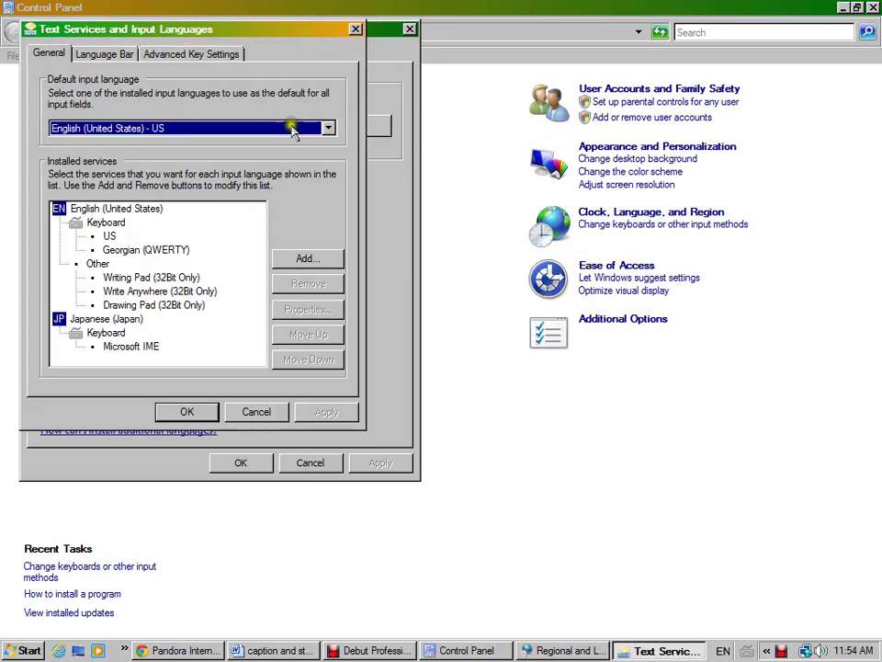
left_click(293, 126)
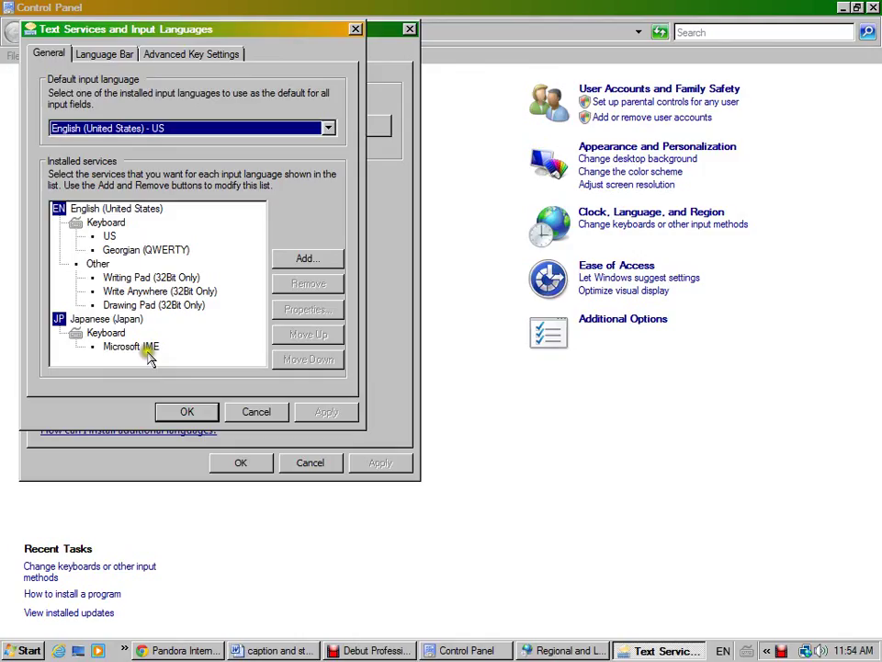
left_click(328, 128)
left_click(330, 128)
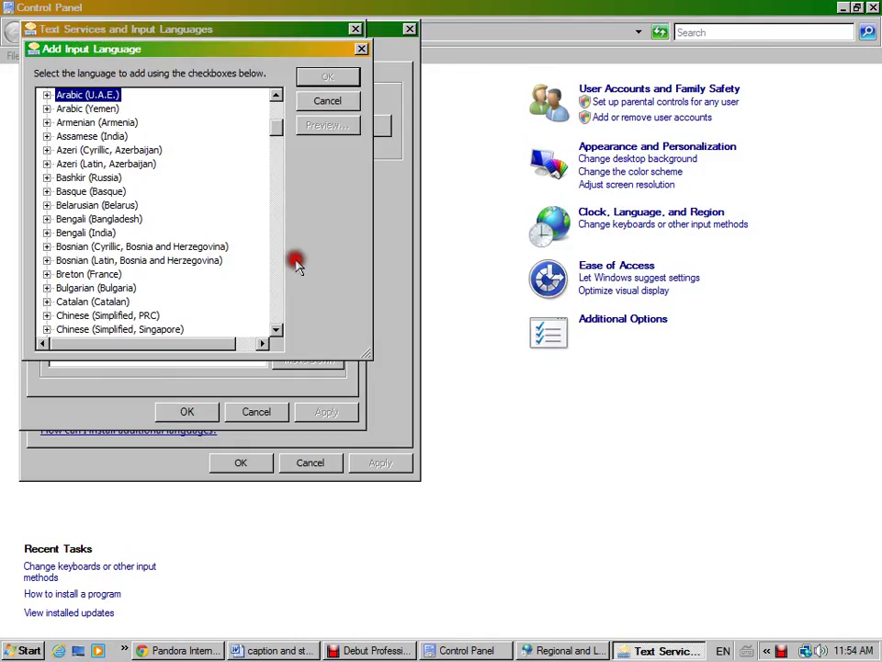
Find the Microsoft IME keyboard under Japanese (Japan) among the languages that can be added, and leave the language settings without saving.
left_click_drag(273, 131, 271, 138)
scroll(276, 140, "down", 12)
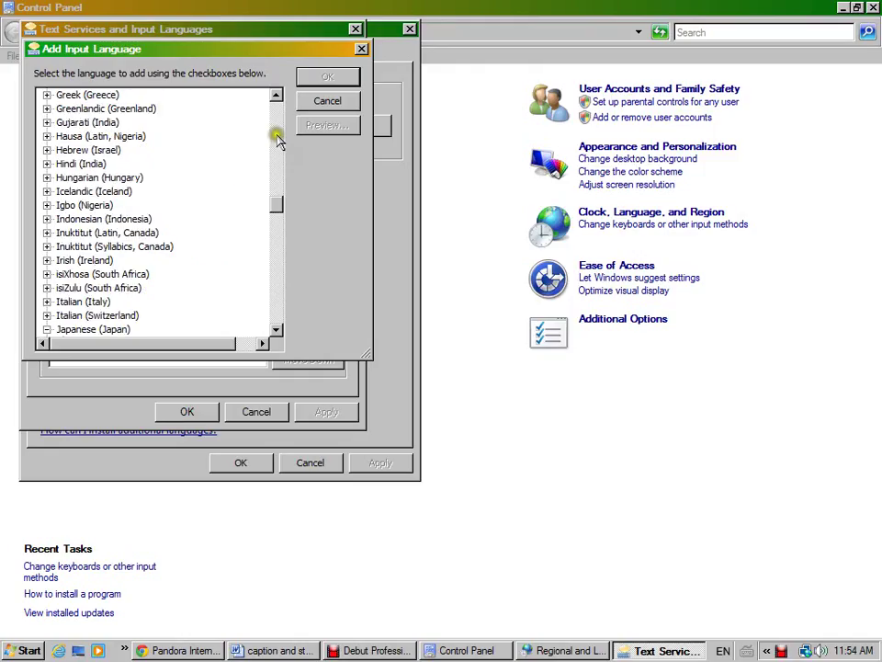
scroll(277, 138, "down", 4)
scroll(279, 214, "up", 2)
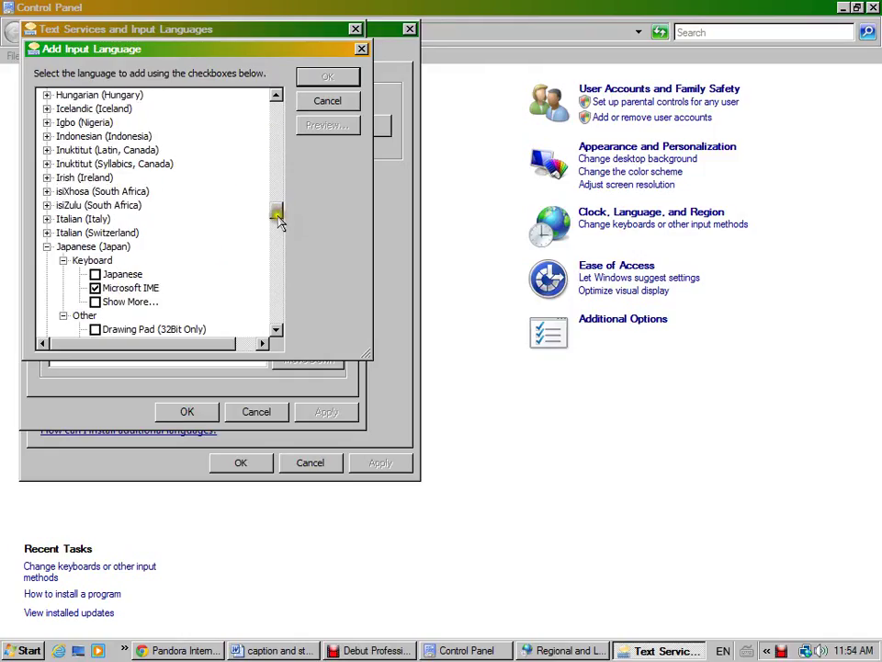
left_click(63, 261)
left_click(47, 247)
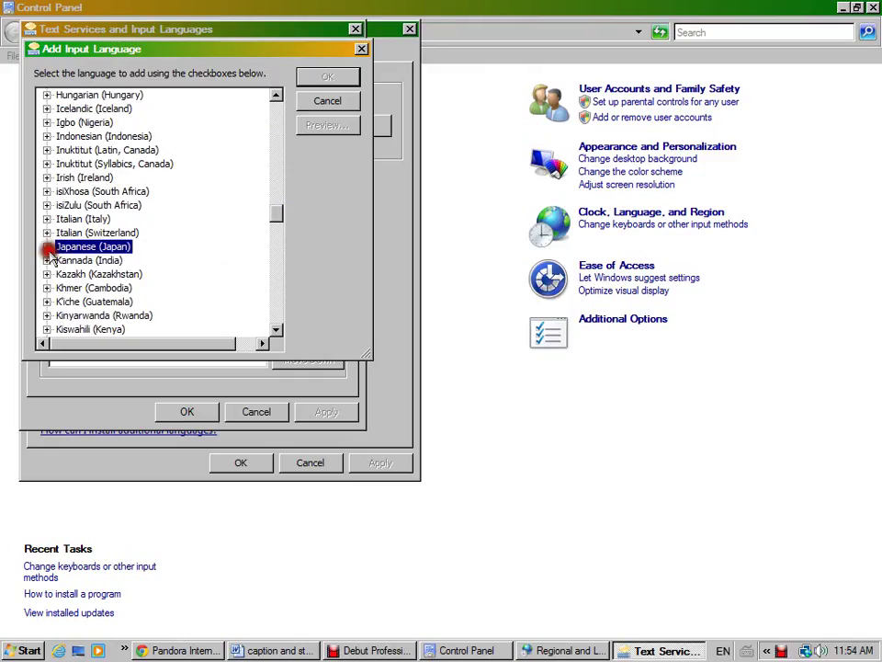
left_click(47, 247)
left_click(62, 263)
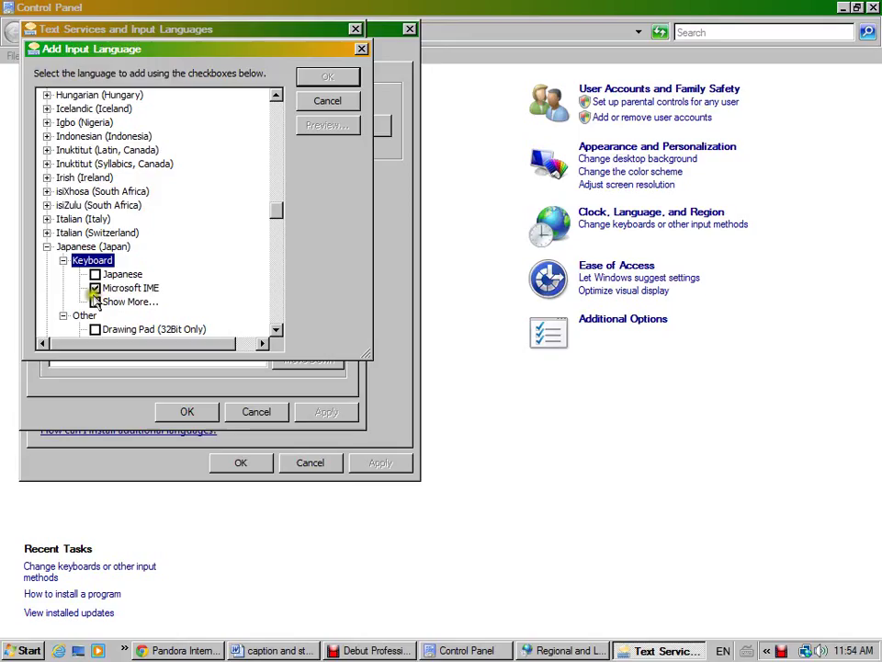
left_click(95, 288)
left_click(328, 102)
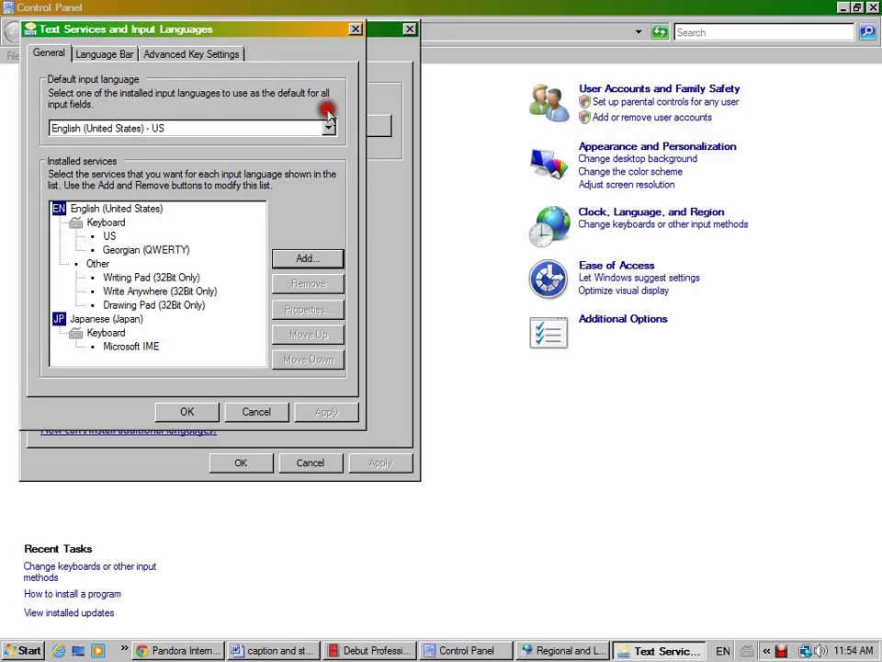
left_click(258, 410)
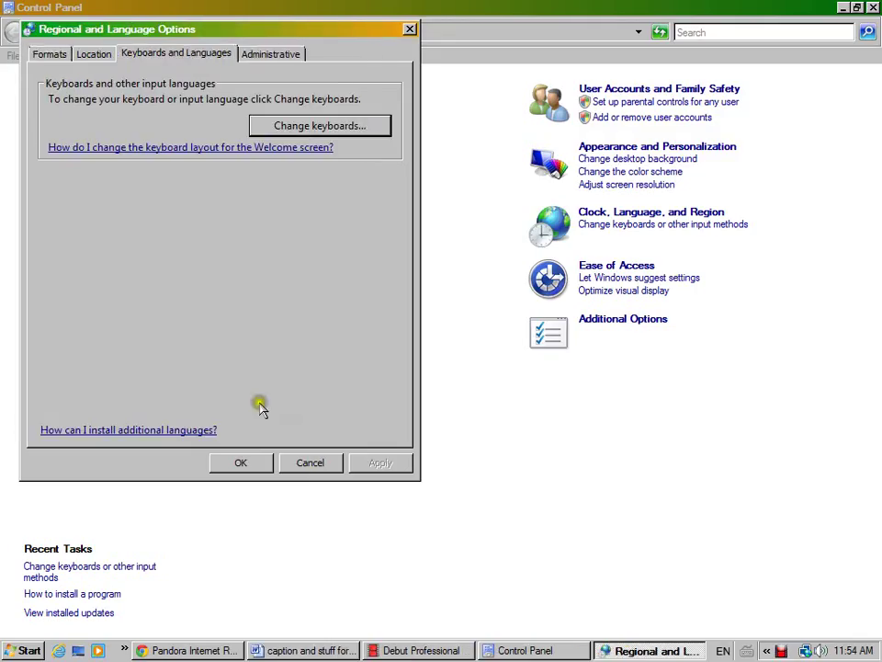
left_click(300, 470)
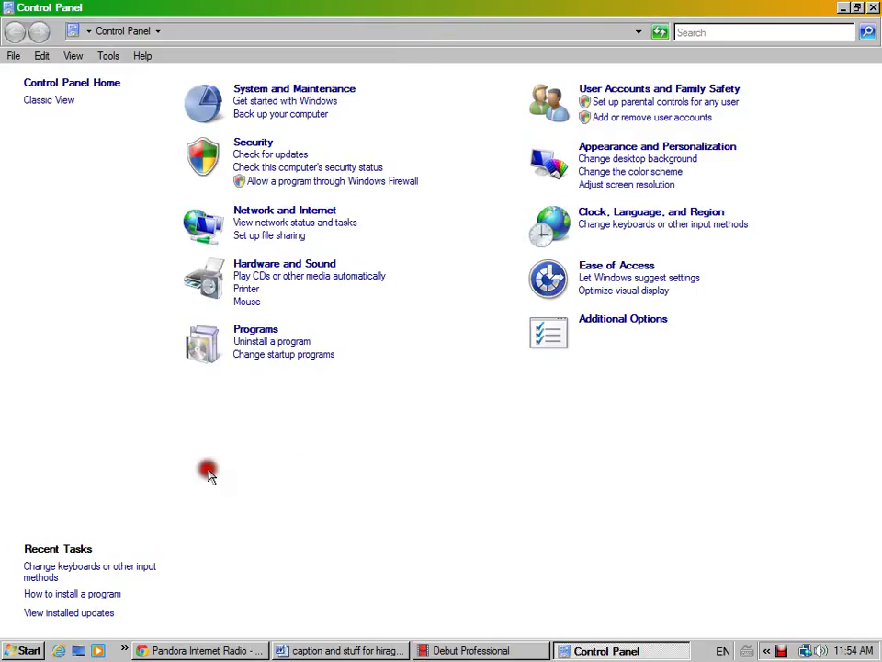
Close Control Panel, switch to Microsoft Word and create a new blank document.
left_click(873, 9)
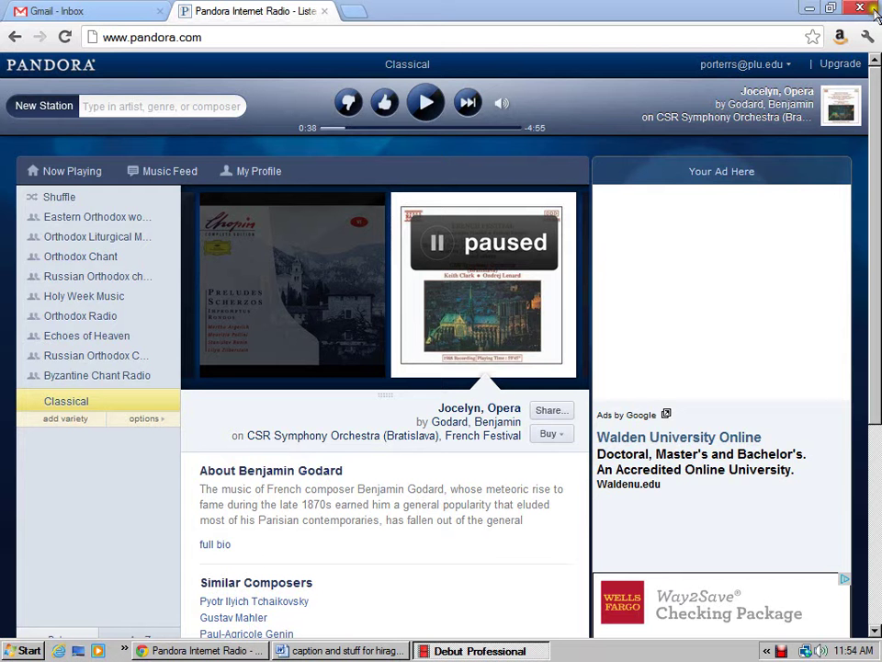
left_click(874, 11)
left_click(331, 650)
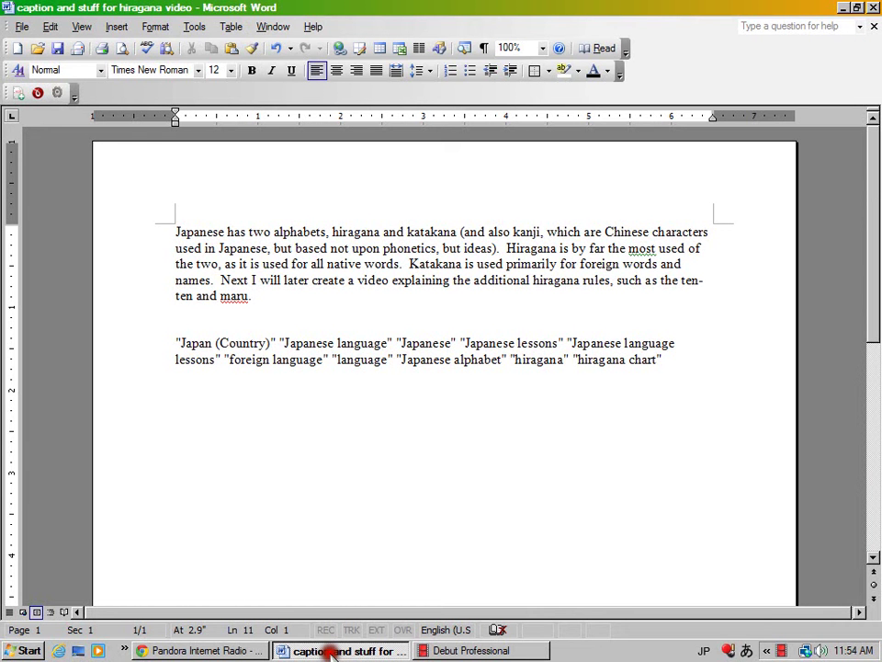
left_click(17, 48)
left_click(13, 51)
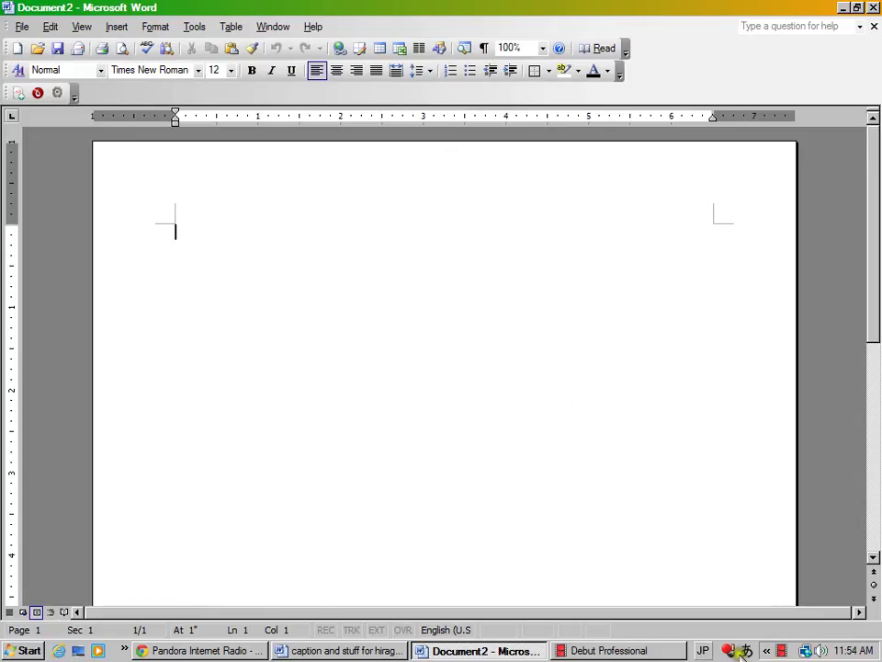
Switch the document's input language to English (United States) and back to Japanese (Japan).
left_click(705, 651)
left_click(730, 593)
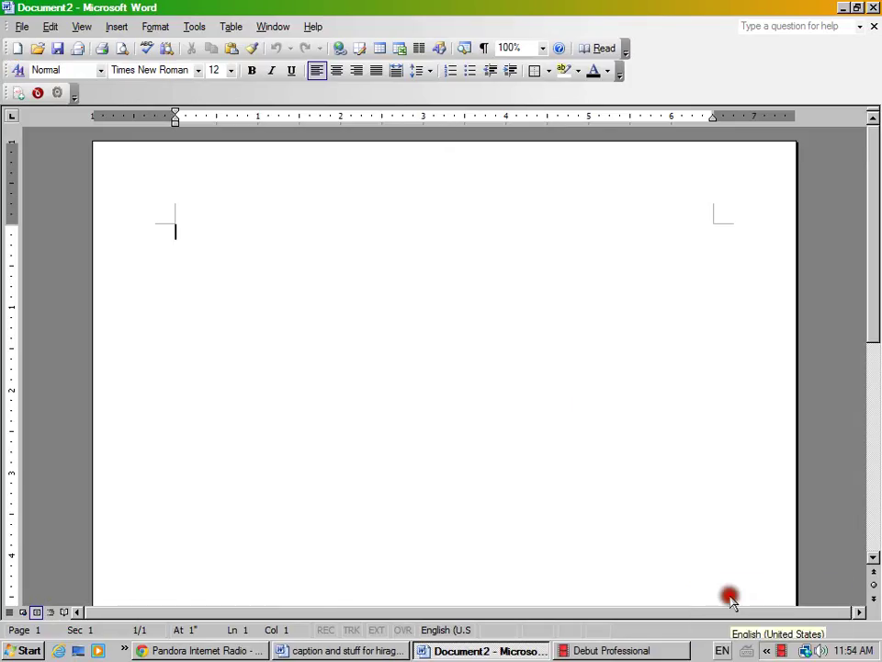
key("alt+shift")
left_click(724, 651)
left_click(742, 612)
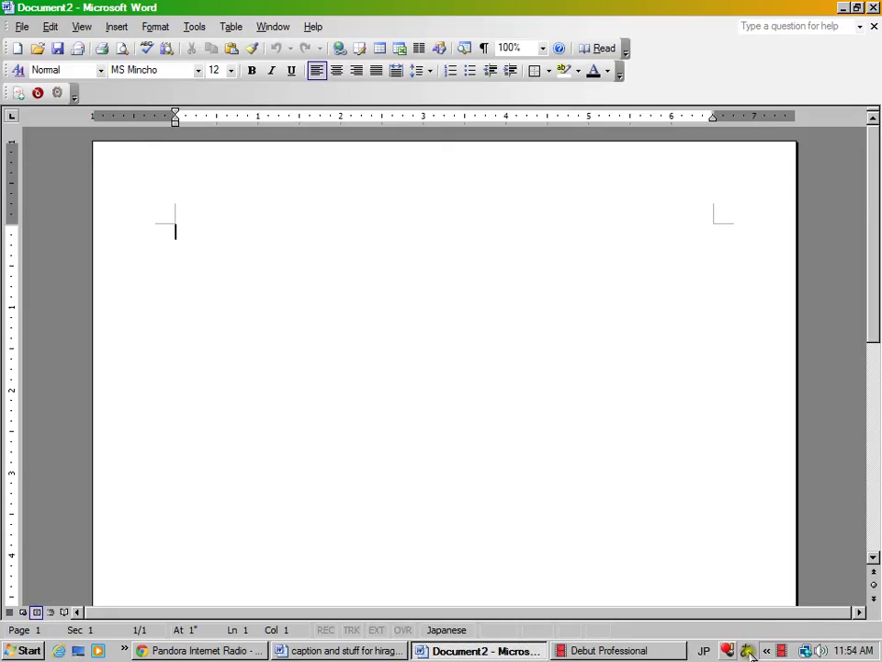
Set the Japanese input mode to Full-width Katakana, enter テオピレ on the first line and start a new line.
left_click(748, 652)
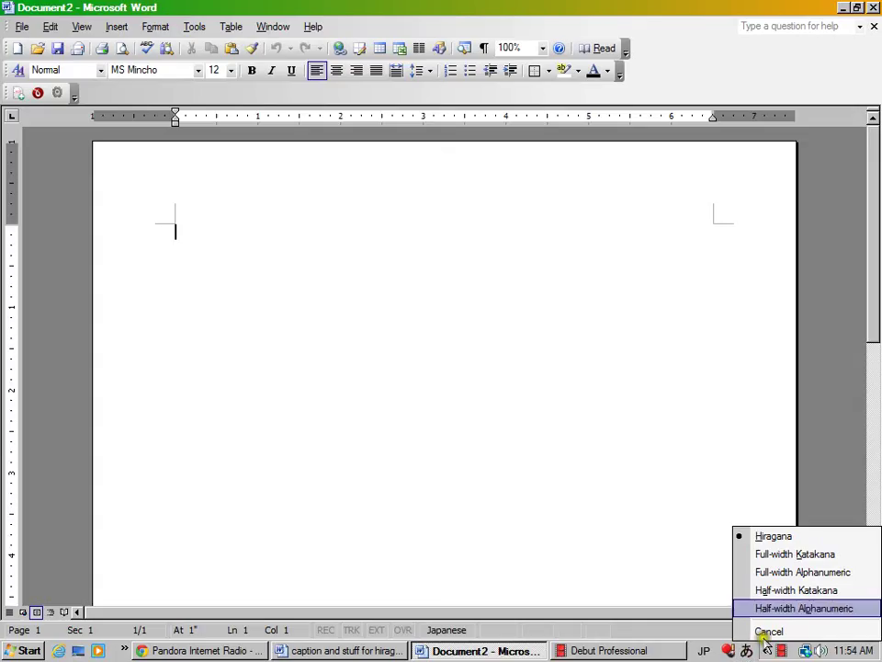
left_click(768, 590)
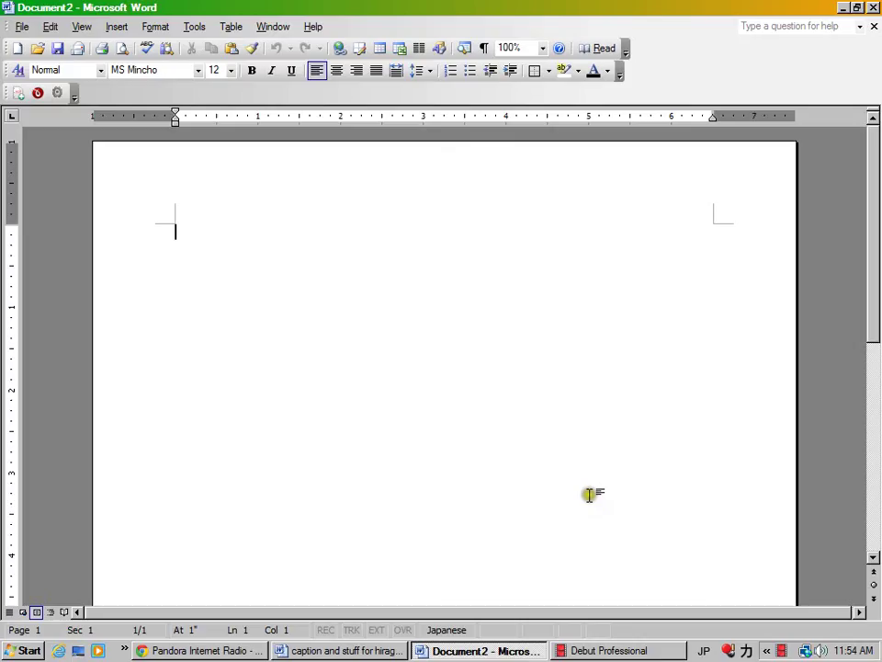
type("ア")
type("オビ")
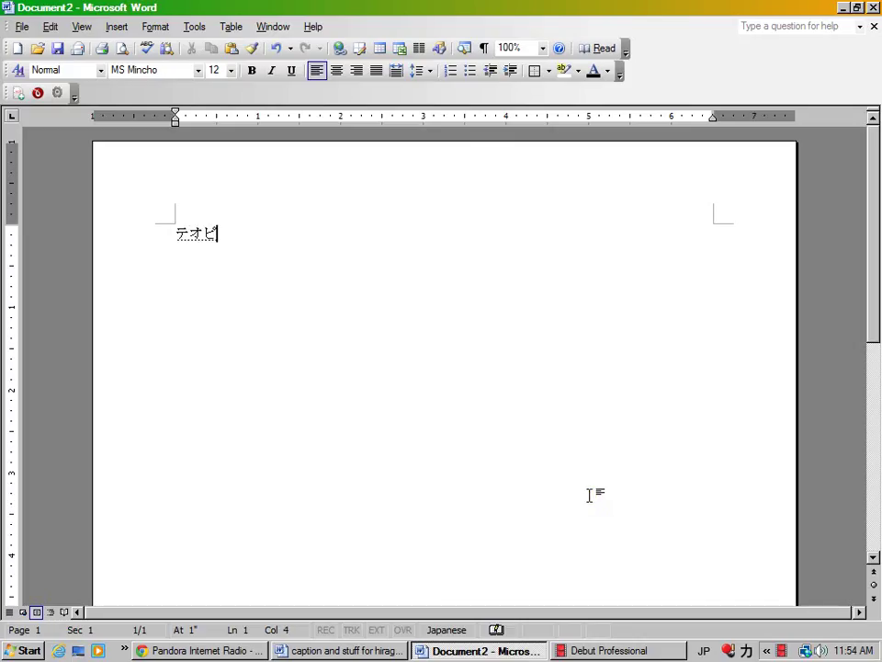
type("レ")
key("Return")
key("Return")
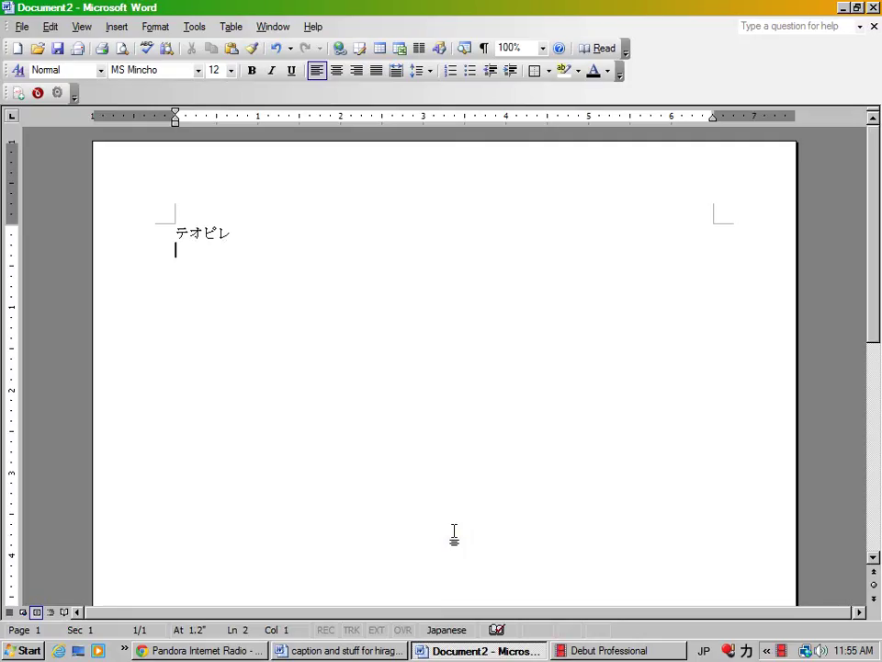
Look over the available Japanese input modes and keep Full-width Katakana, leaving the cursor on the second line.
left_click(231, 234)
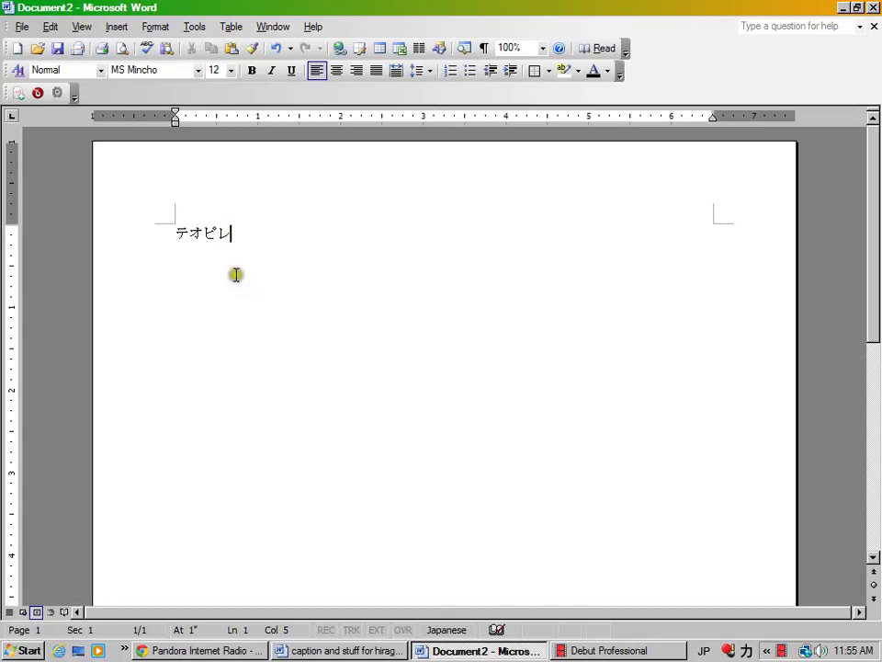
left_click(167, 254)
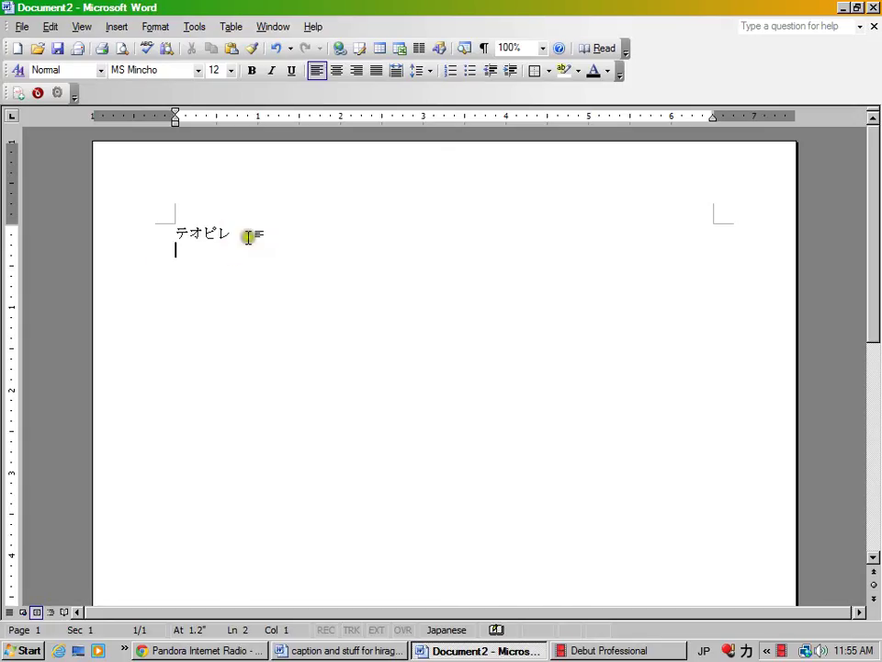
left_click(731, 649)
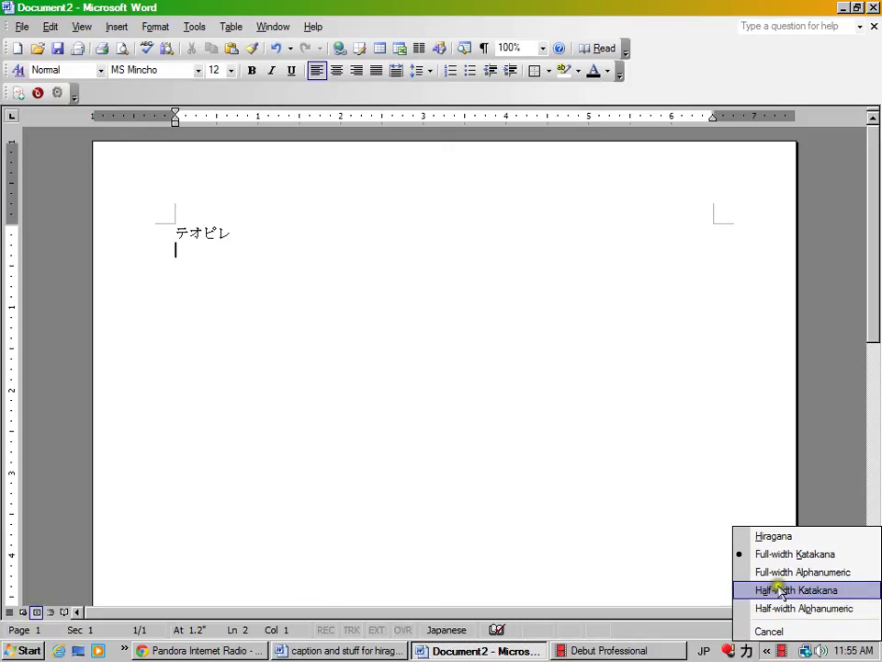
key("Down")
key("Up")
key("Up")
key("Up")
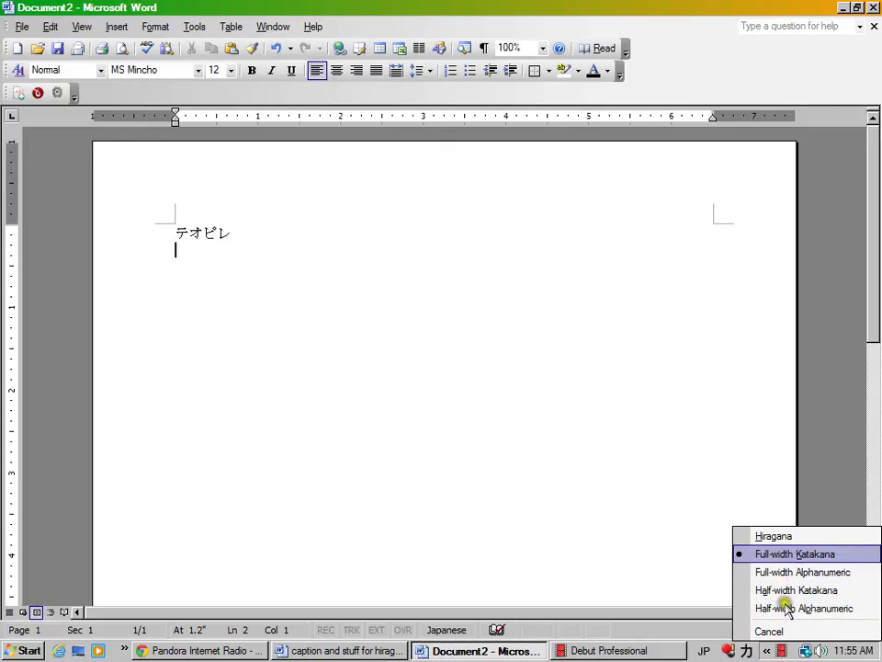
left_click(795, 555)
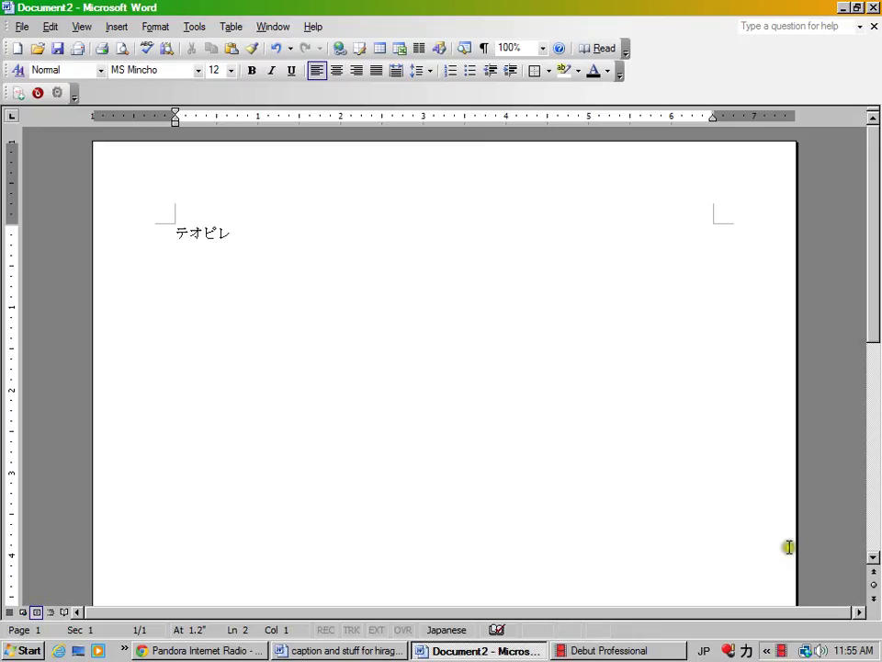
Change the input mode to Hiragana, enter konnichiha on the second line converted to 今日は, and start a new line.
key("ctrl+Caps_Lock")
type("kon")
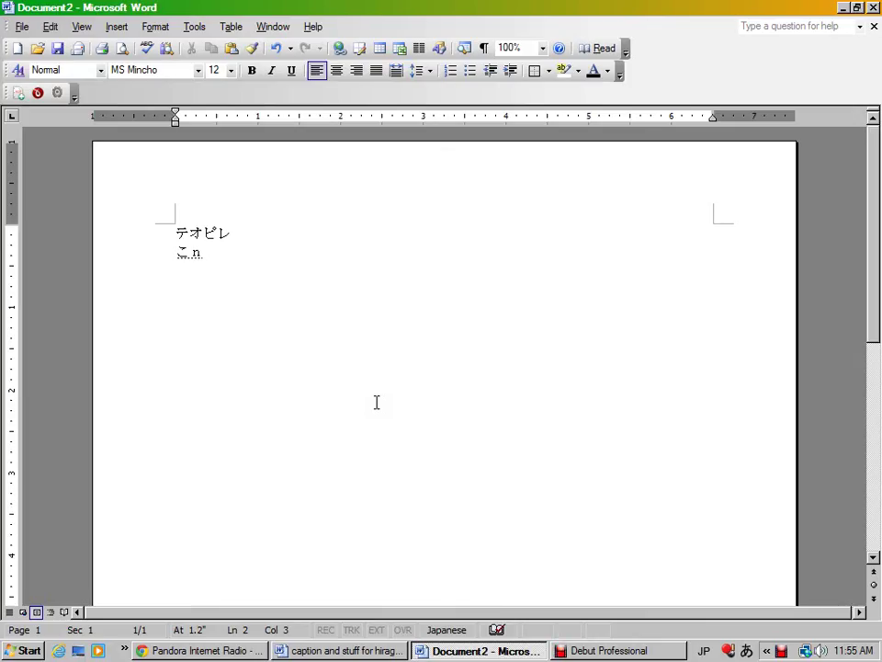
type("n")
type("ni")
type("ち")
type("は")
key("space")
key("space")
key("Up")
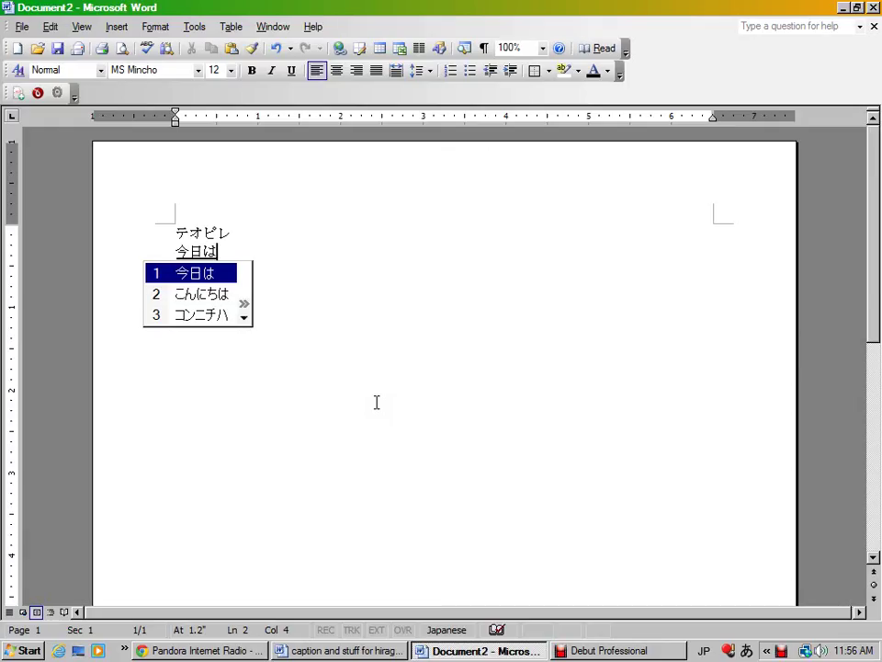
key("Return")
key("Return")
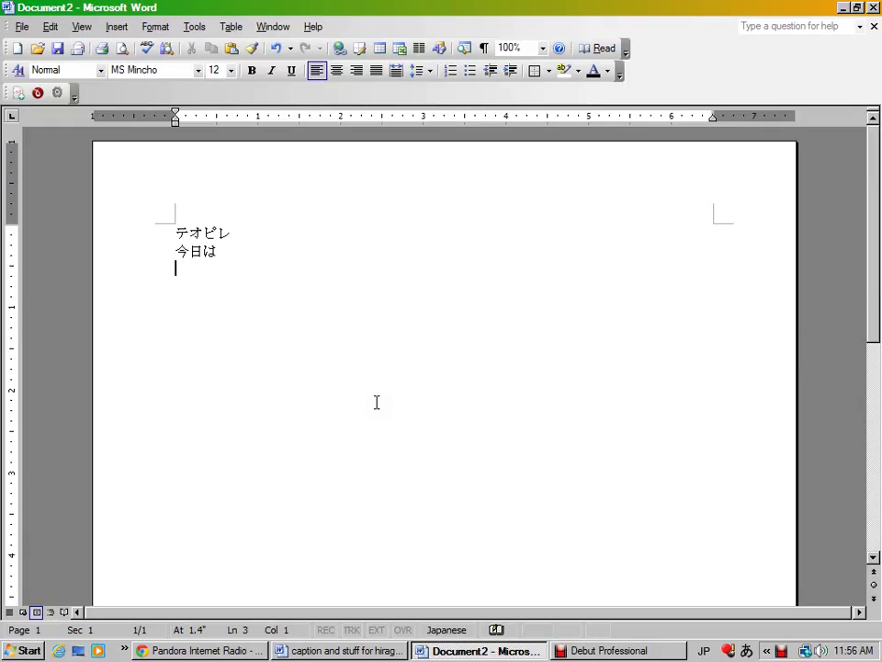
Enter arigatougozaimasu on the third line, convert it to 有難う御座います, and start a new line.
type("arigatou")
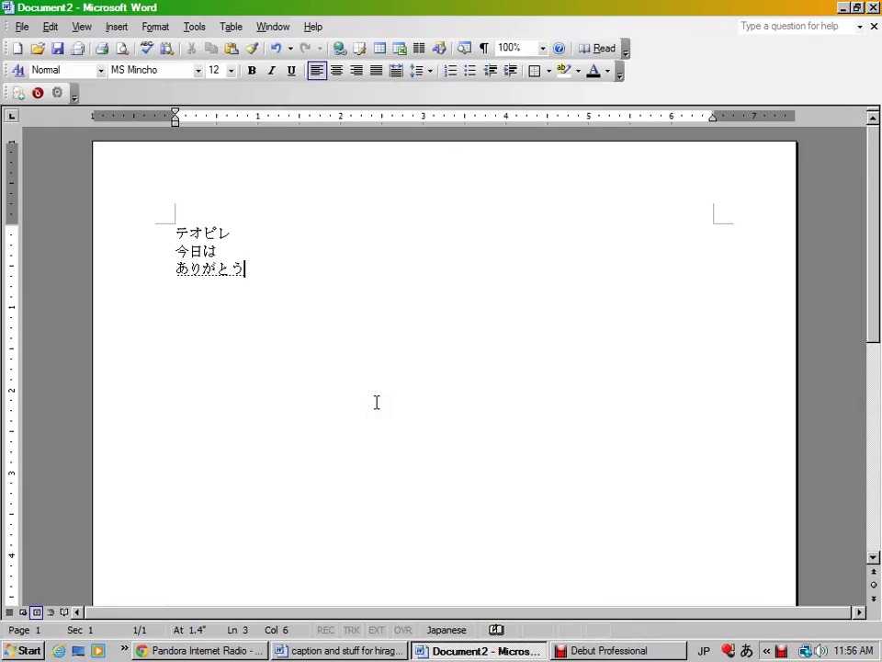
type("gozaimasu")
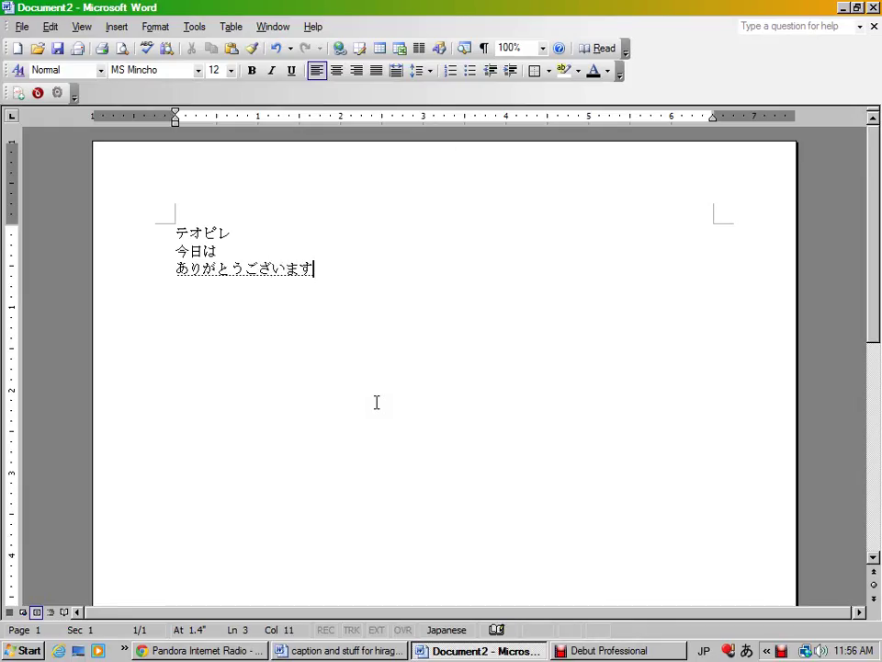
key("space")
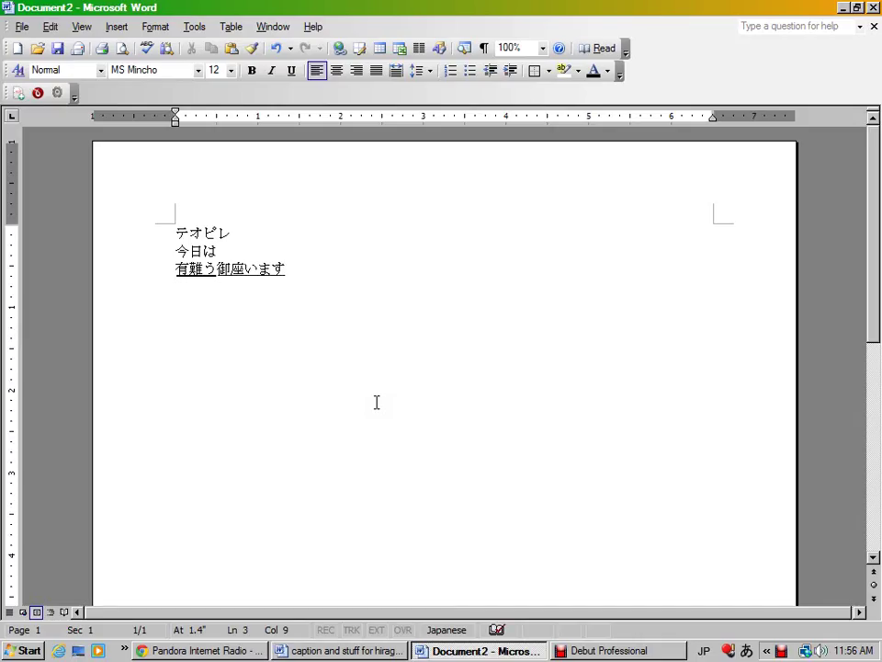
key("space")
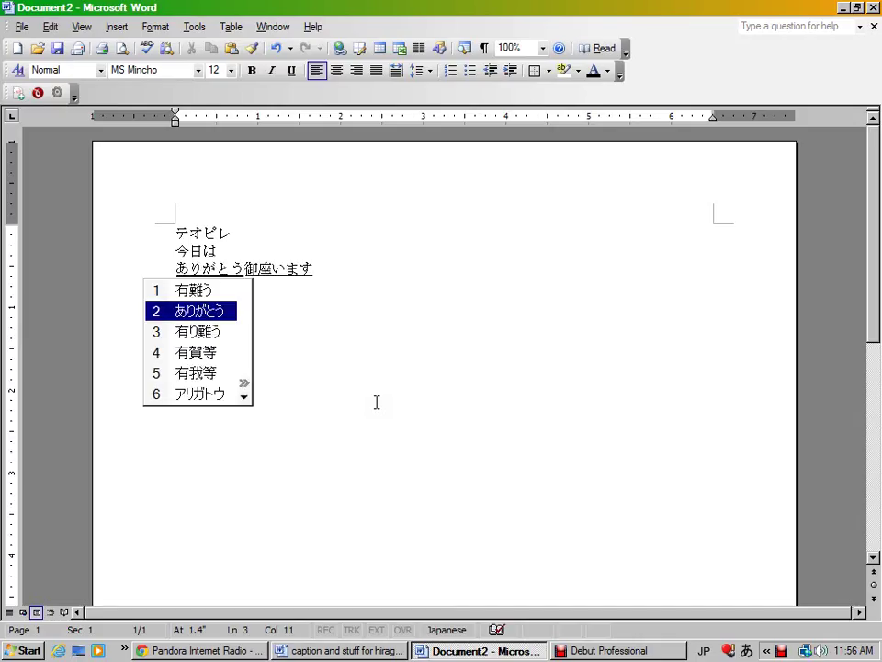
key("space")
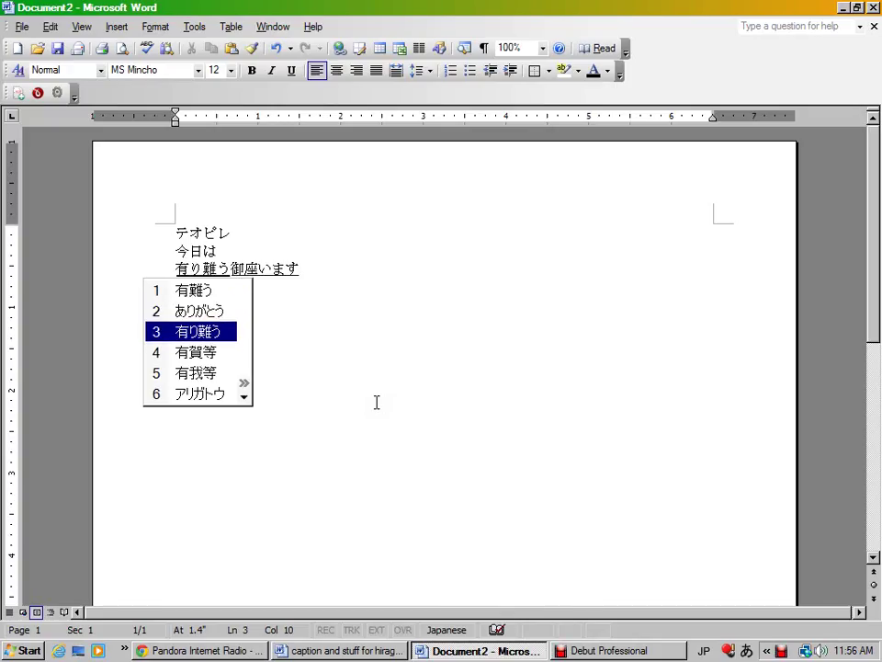
key("space")
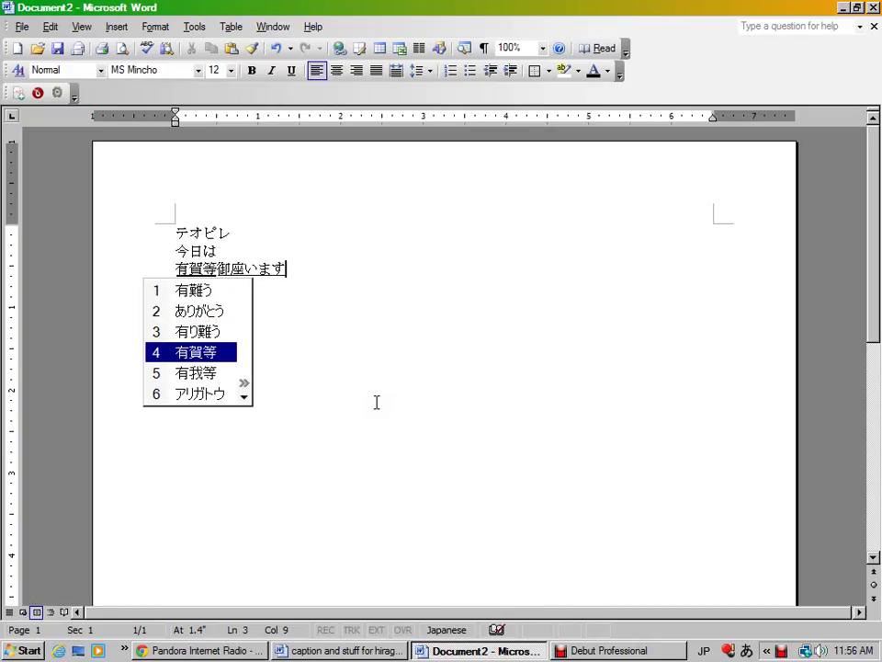
key("Up")
key("Up")
key("Up")
key("Return")
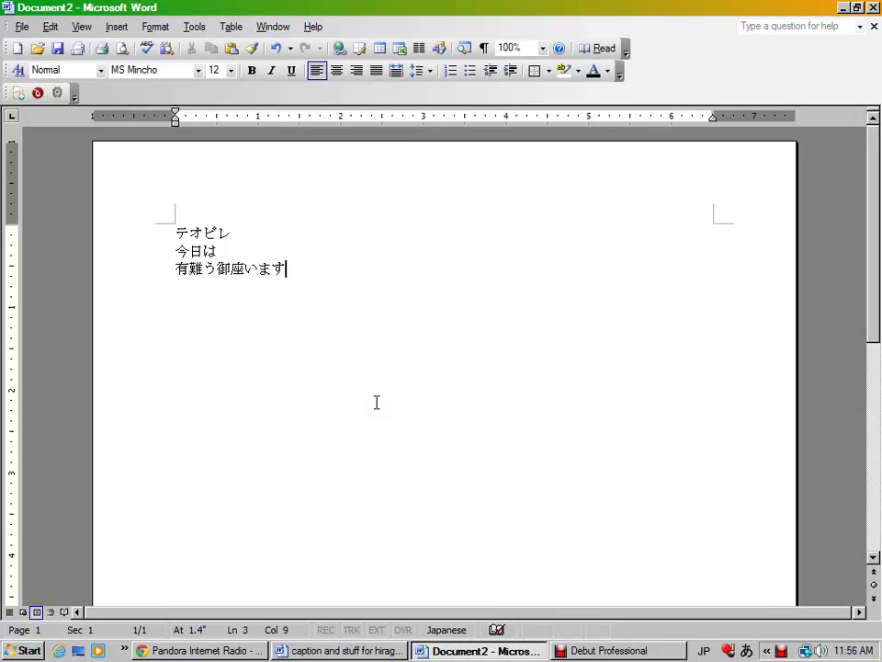
key("Return")
Enter konnichiha on the fourth line and keep it unconverted as the hiragana こんにちは.
type("こ")
type("n")
type("nichi")
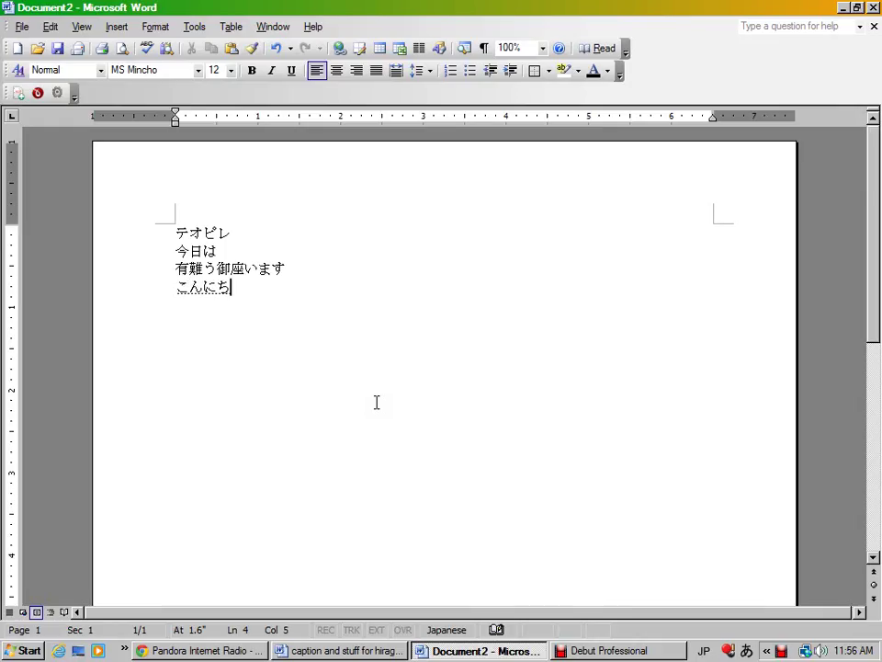
type("ha")
key("Return")
left_click(362, 411)
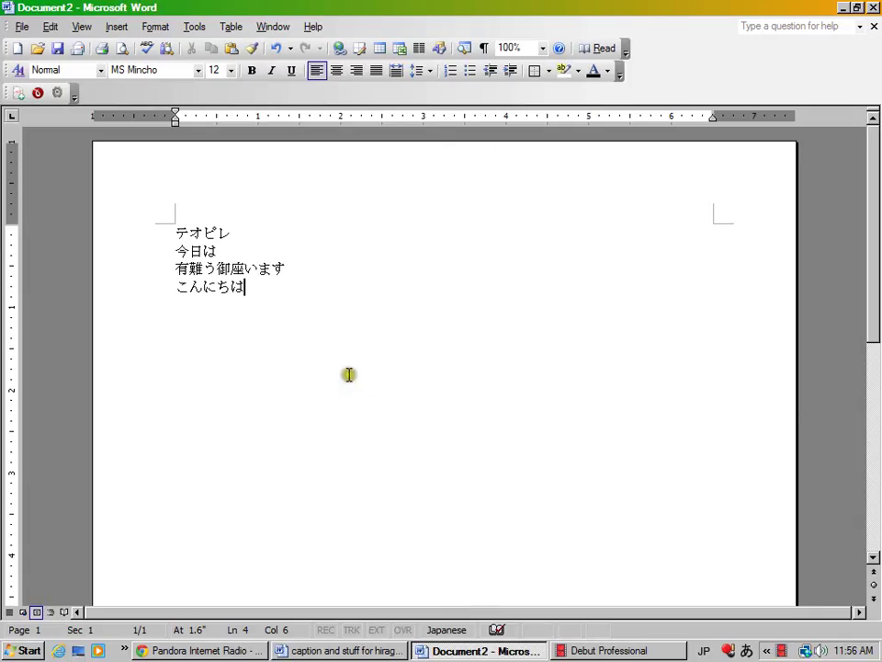
Look over the Microsoft IME and input mode choices, and show the full Language bar.
left_click(729, 650)
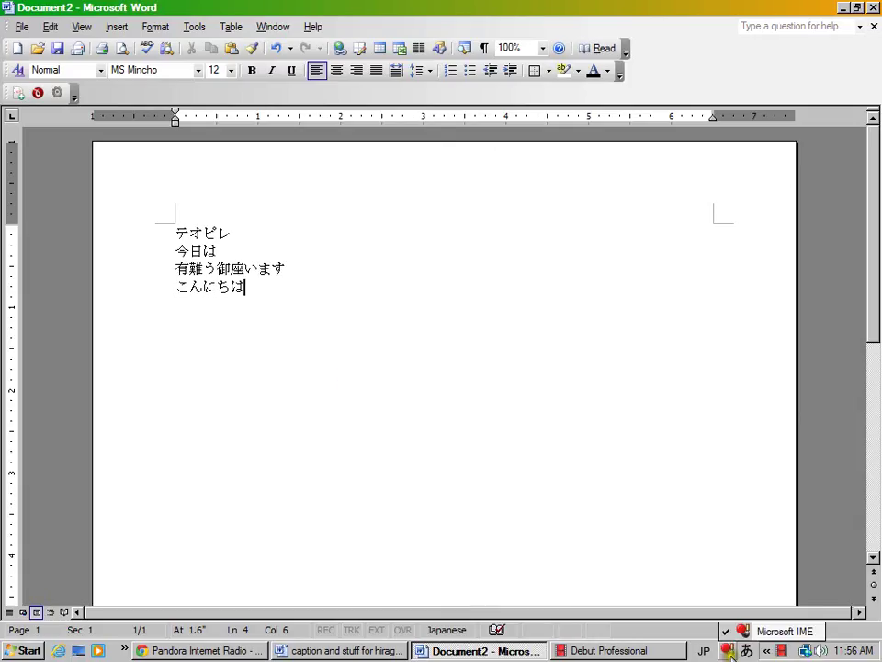
left_click(734, 633)
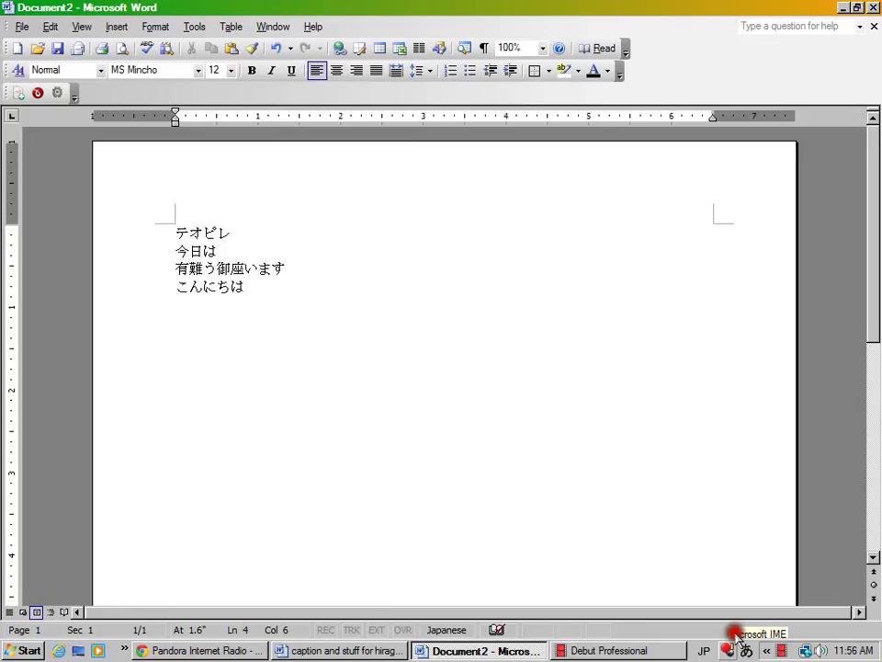
left_click(729, 650)
left_click(738, 633)
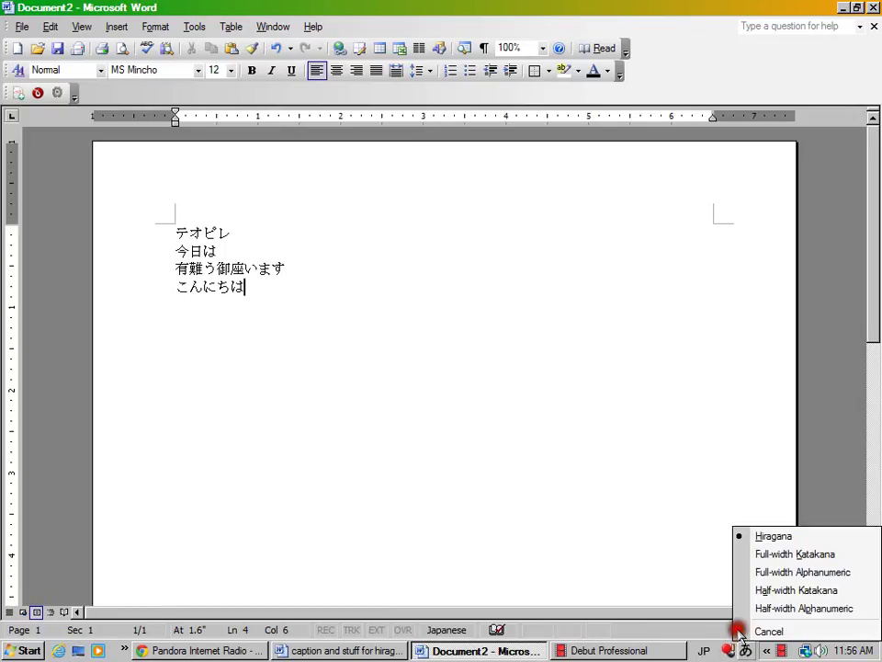
left_click(706, 651)
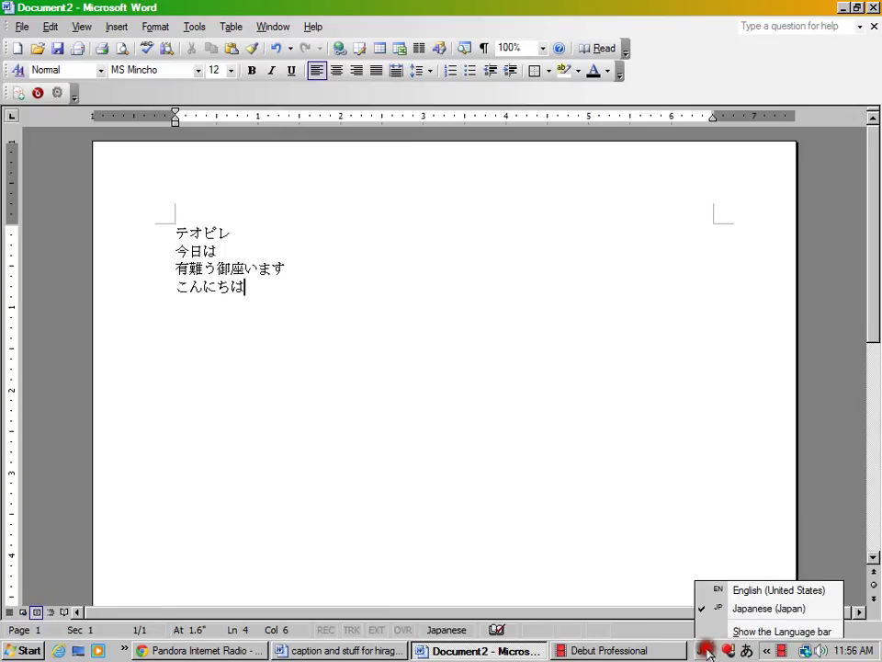
left_click(740, 631)
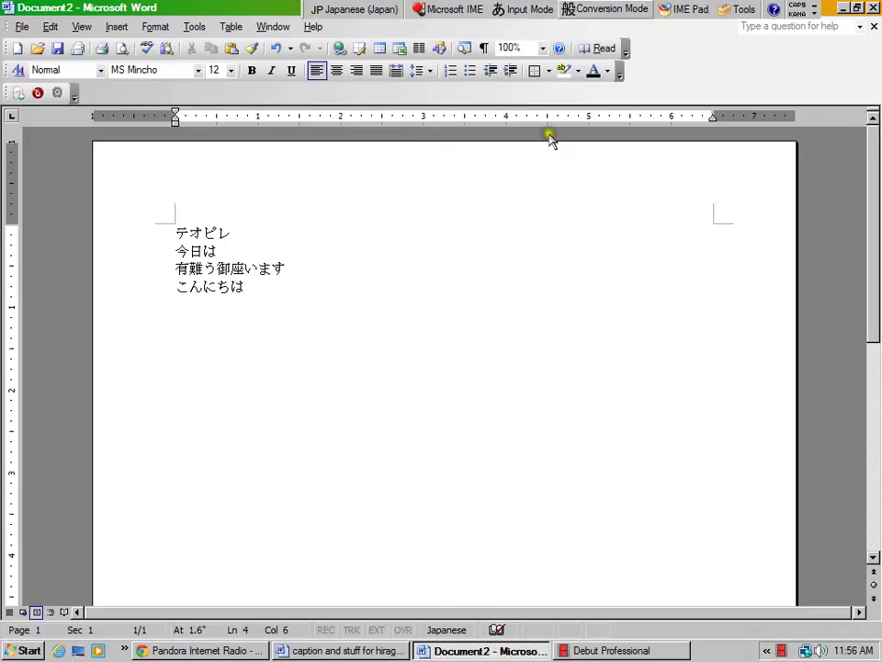
Draw the kanji 語 in the IME Pad's Hand Writing mode, insert the matching character after こんにちは and close the pad.
left_click(680, 11)
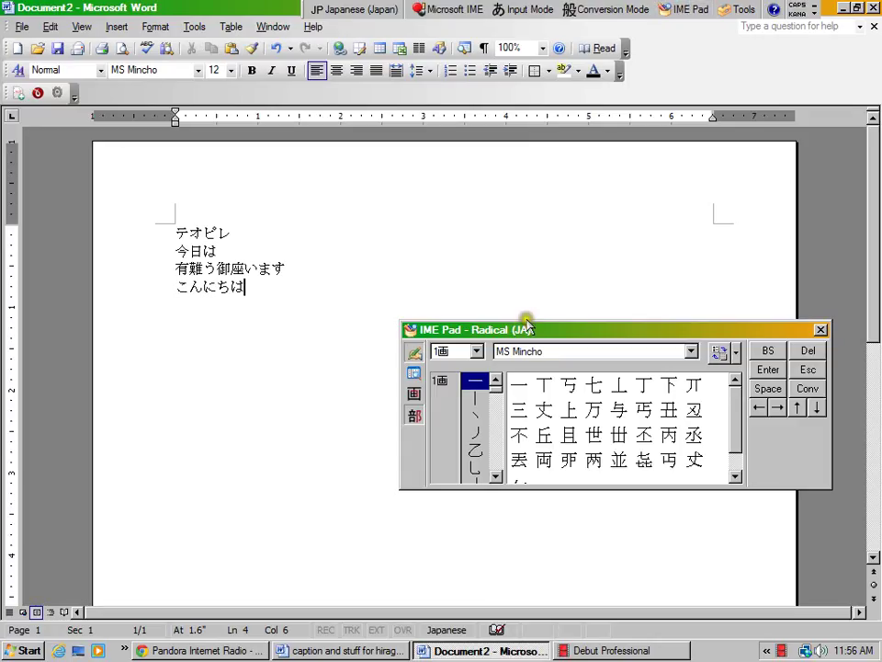
left_click(414, 353)
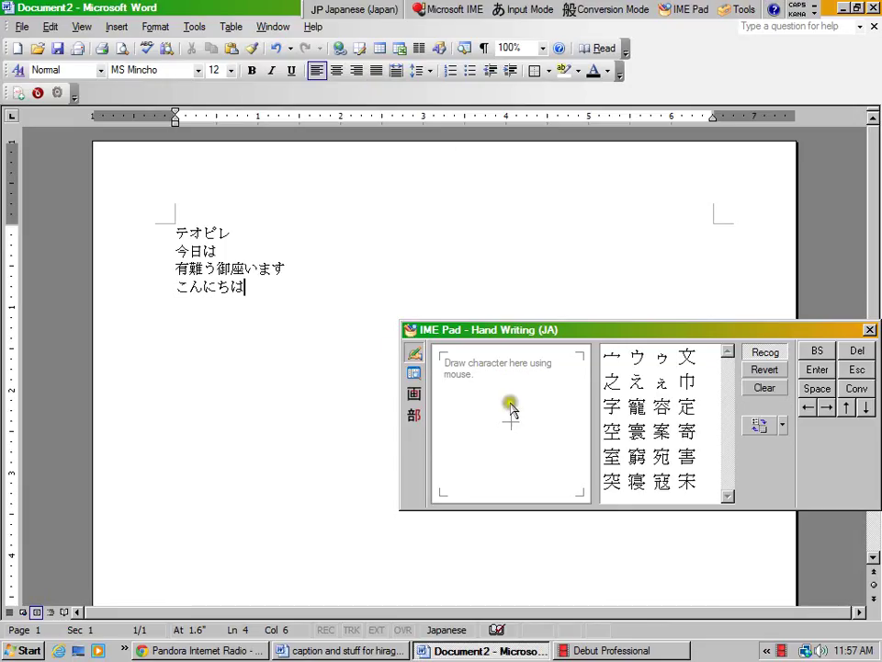
left_click(462, 384)
mouse_move(462, 376)
left_mouse_down()
mouse_move(481, 392)
mouse_move(484, 409)
mouse_move(472, 429)
mouse_move(485, 438)
left_mouse_up()
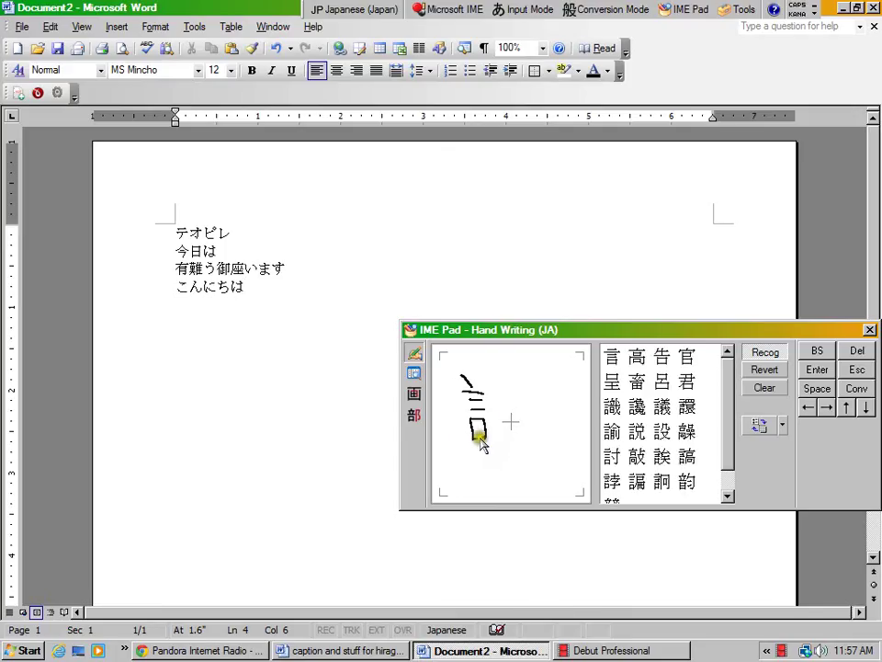
mouse_move(509, 374)
left_mouse_down()
mouse_move(539, 372)
mouse_move(516, 394)
mouse_move(537, 381)
mouse_move(532, 394)
mouse_move(503, 396)
mouse_move(512, 428)
mouse_move(541, 431)
left_mouse_up()
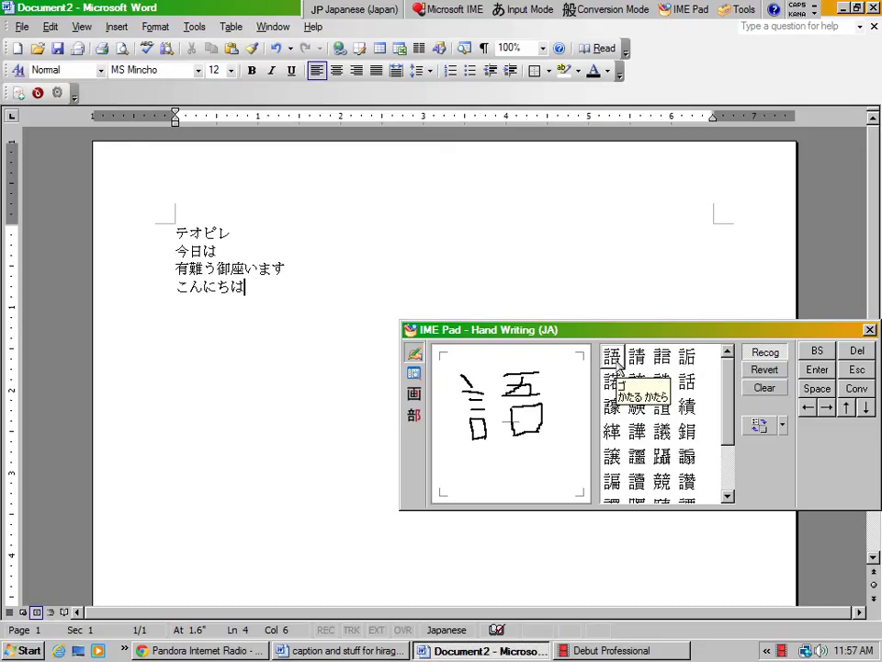
left_click(610, 360)
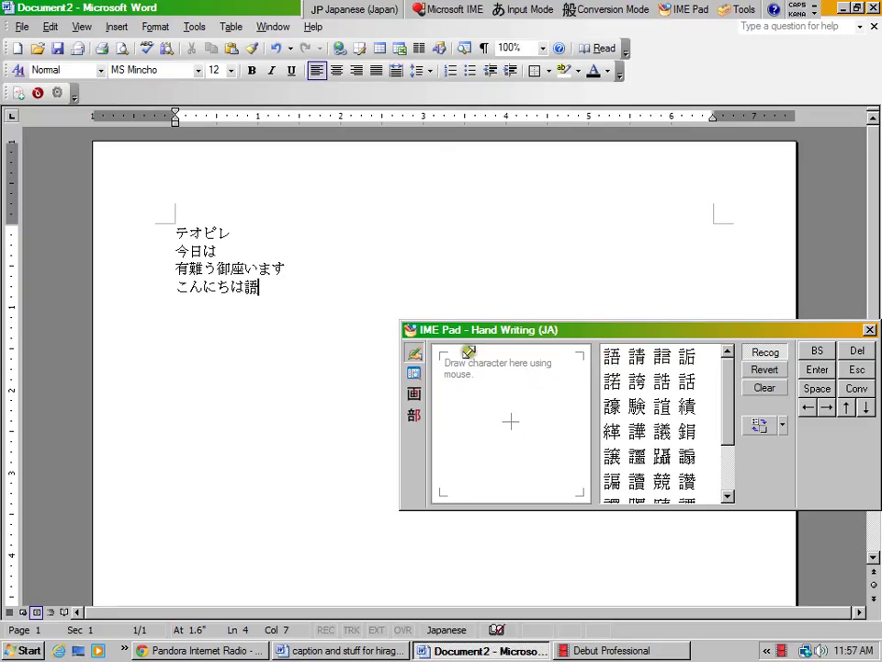
left_click(870, 329)
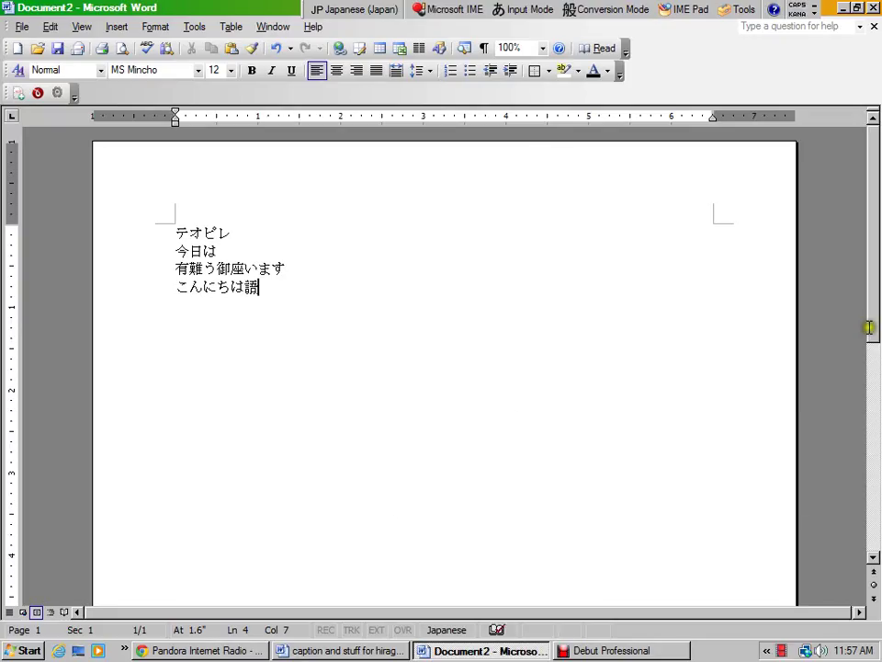
Delete all four lines of Japanese text from the document and minimize the Language bar to the taskbar.
left_click(325, 327)
triple_click(264, 285)
left_click_drag(267, 286, 184, 286)
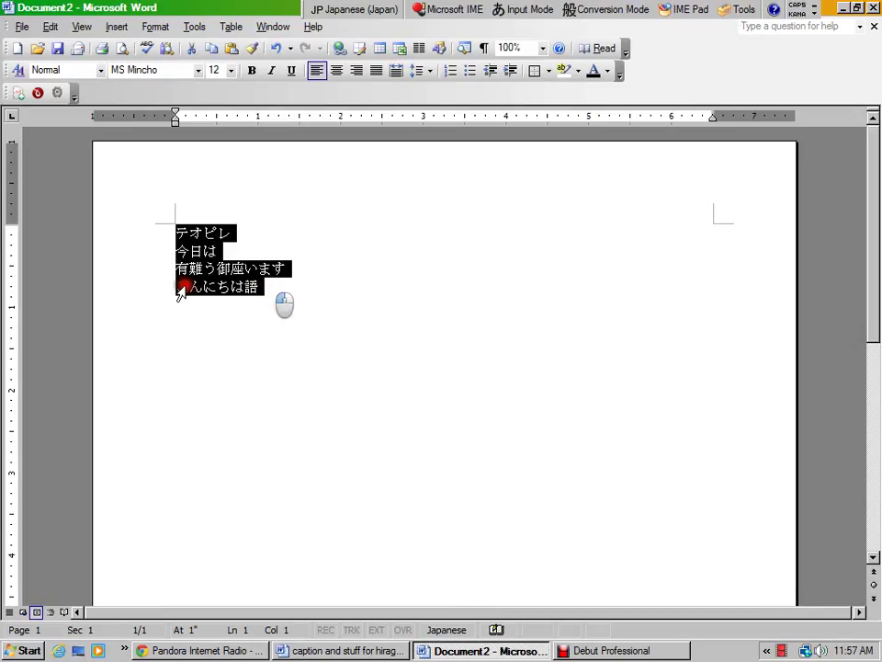
key("Delete")
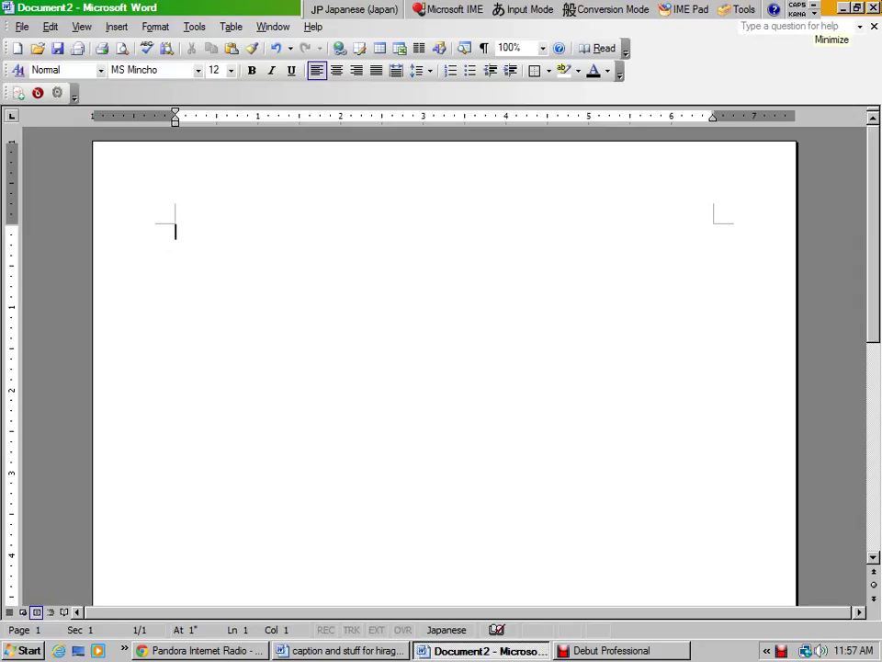
left_click(815, 9)
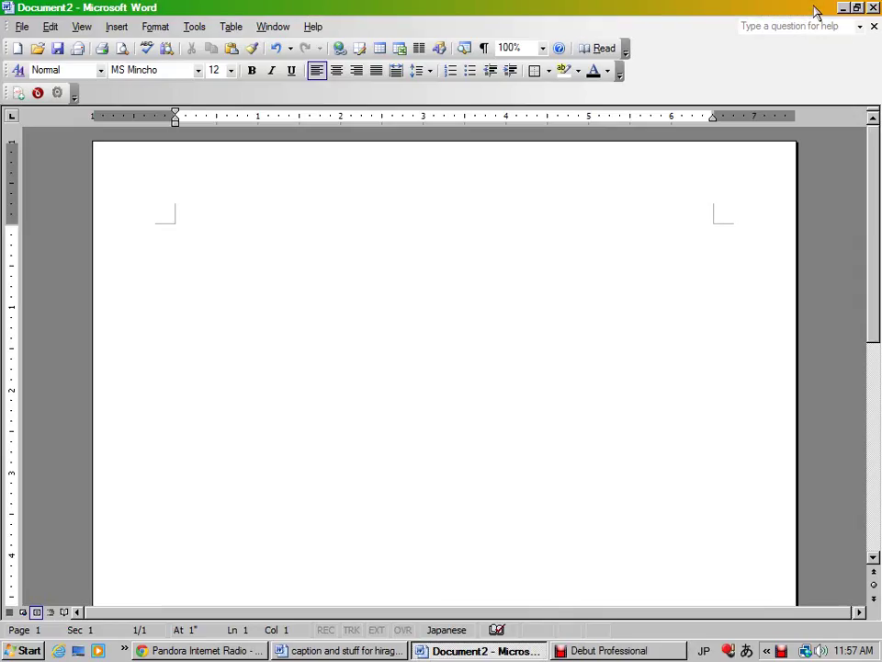